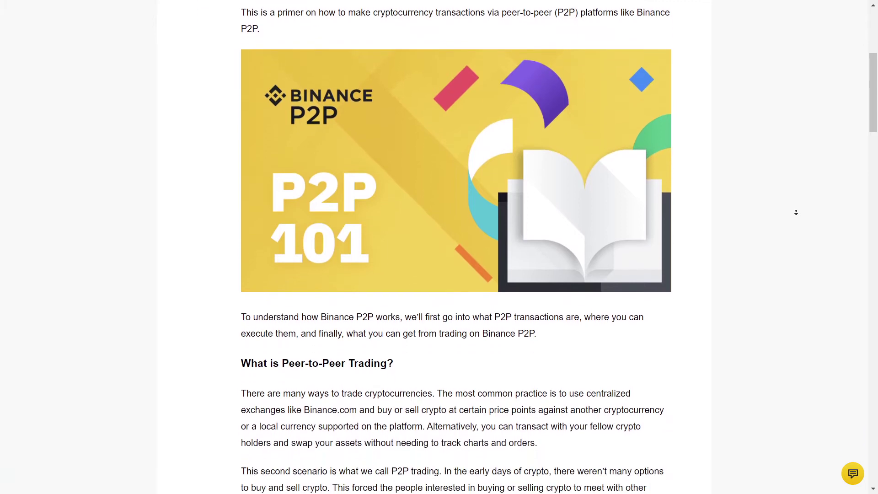
Step: Read the P2P 101 article past its advantages list, then open the account's Basic Info settings
{"action": "scroll", "coordinate": [796, 212], "scroll_direction": "down", "scroll_amount": 4}
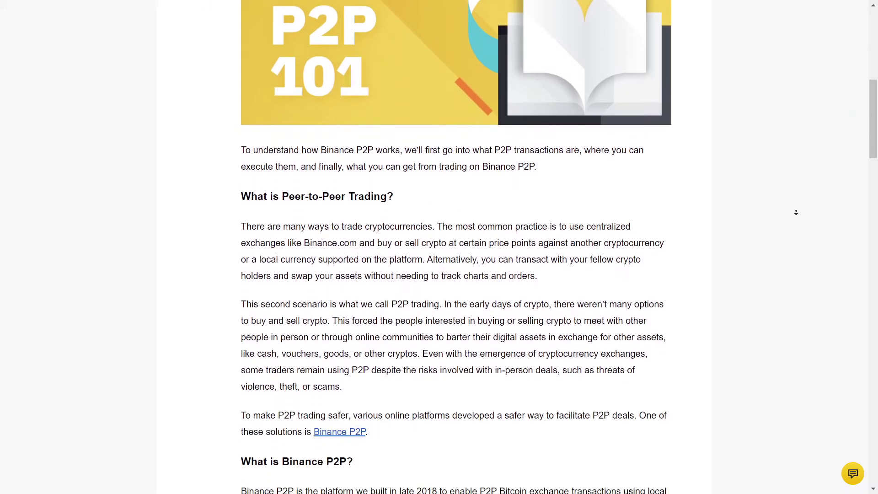
{"action": "scroll", "coordinate": [795, 212], "scroll_direction": "down", "scroll_amount": 10}
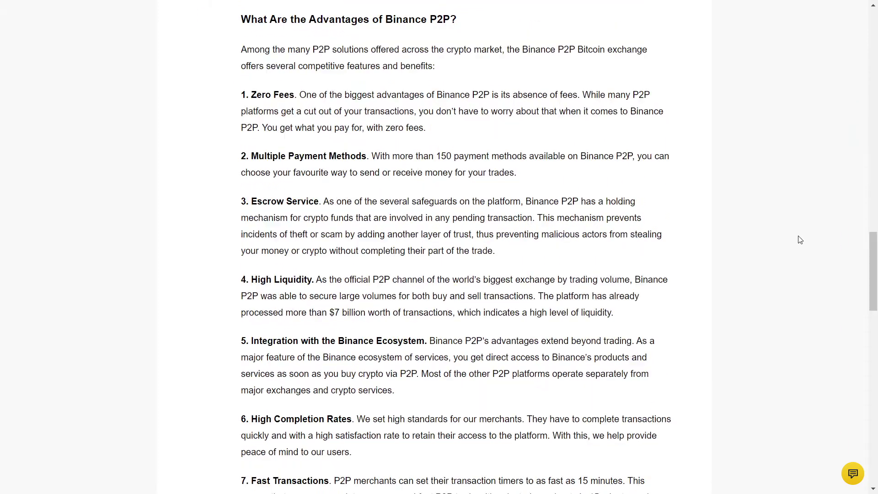
{"action": "middle_click", "coordinate": [799, 240]}
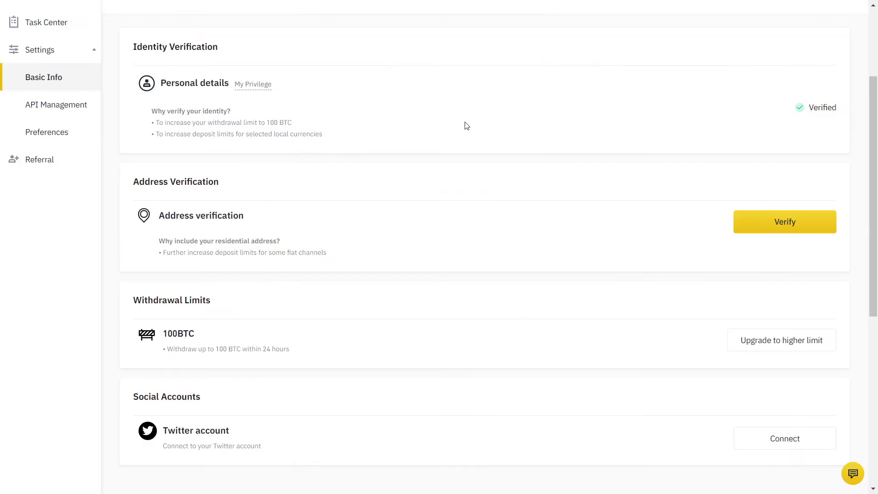
{"action": "left_click_drag", "start_coordinate": [129, 50], "coordinate": [246, 51]}
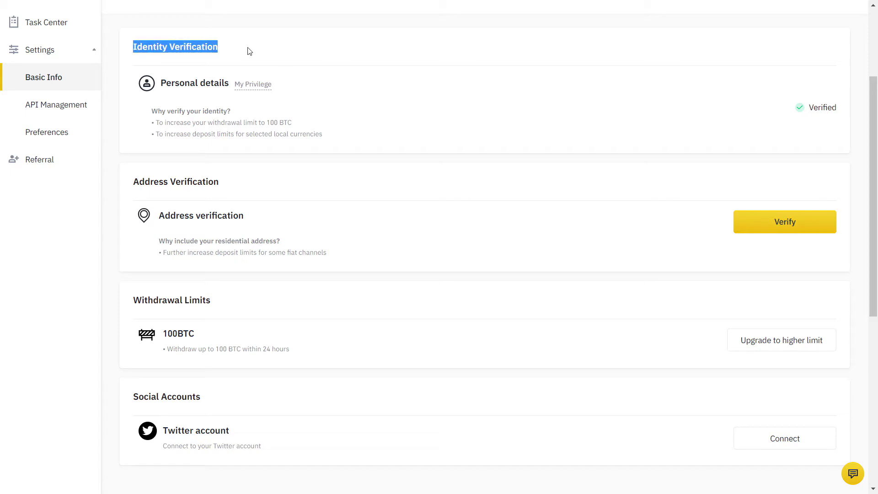
{"action": "left_click", "coordinate": [247, 51]}
{"action": "mouse_move", "coordinate": [261, 86]}
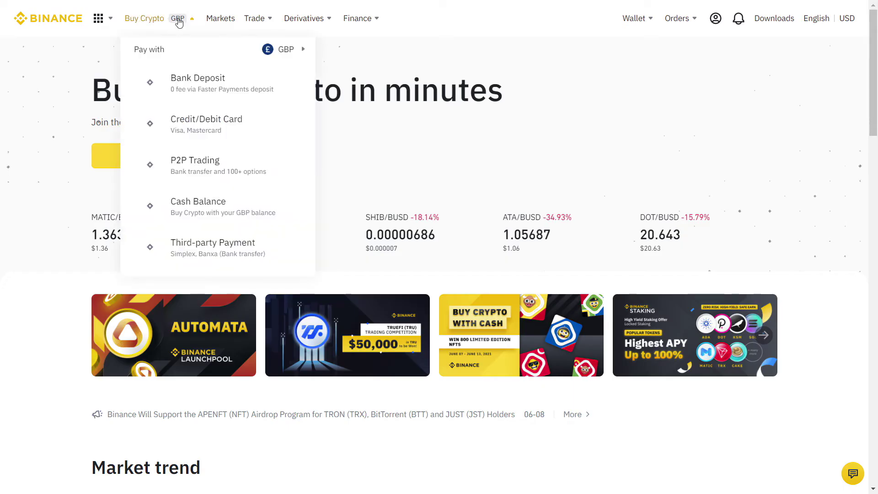
Step: Set Pay with to EUR, open P2P Trading with PLN as fiat, and browse the BTC sell offers
{"action": "mouse_move", "coordinate": [287, 51]}
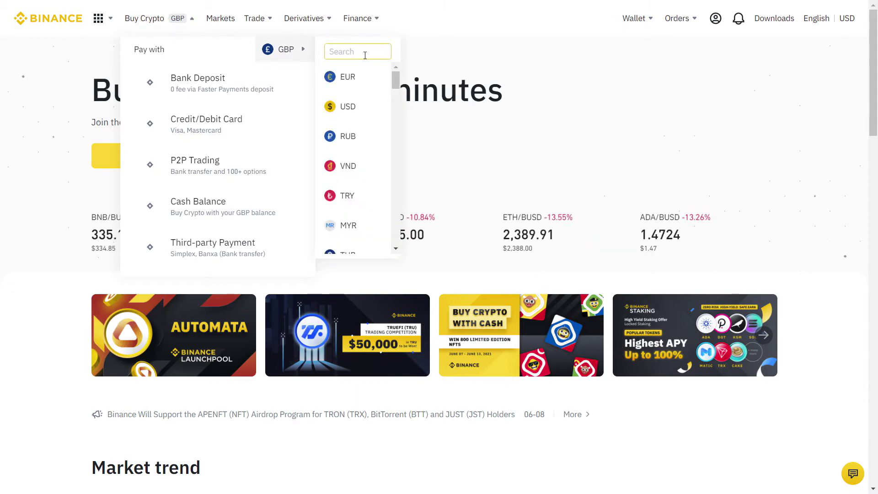
{"action": "left_click", "coordinate": [360, 76]}
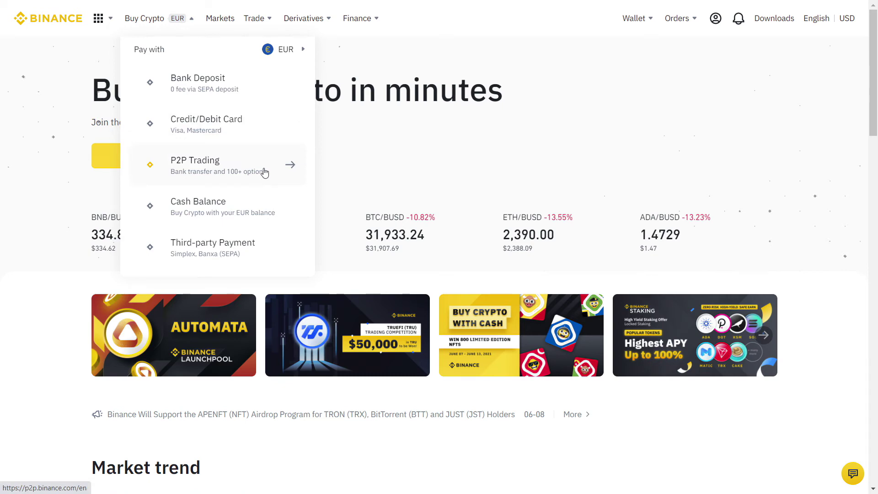
{"action": "left_click", "coordinate": [264, 172]}
{"action": "left_click", "coordinate": [274, 208]}
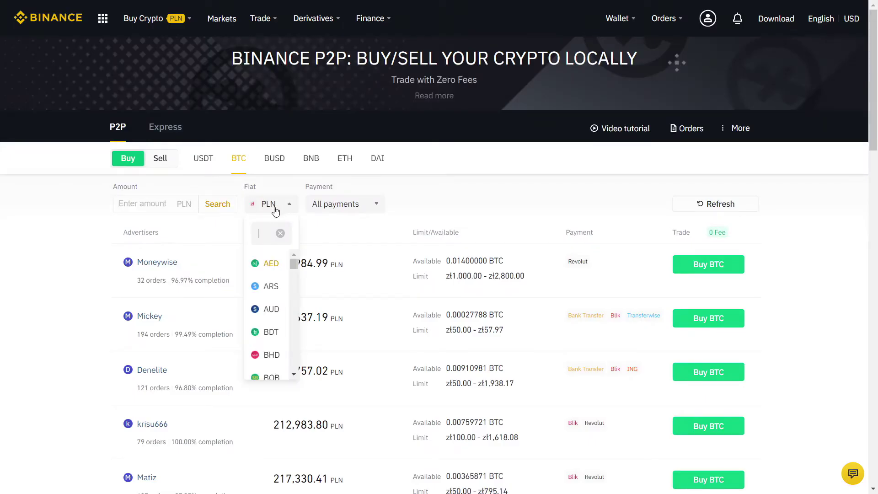
{"action": "left_click", "coordinate": [269, 208]}
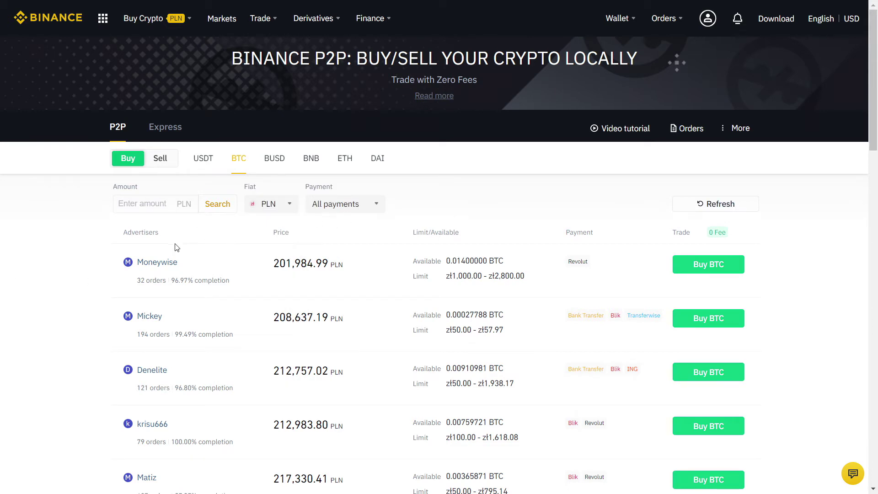
{"action": "scroll", "coordinate": [40, 270], "scroll_direction": "down", "scroll_amount": 4}
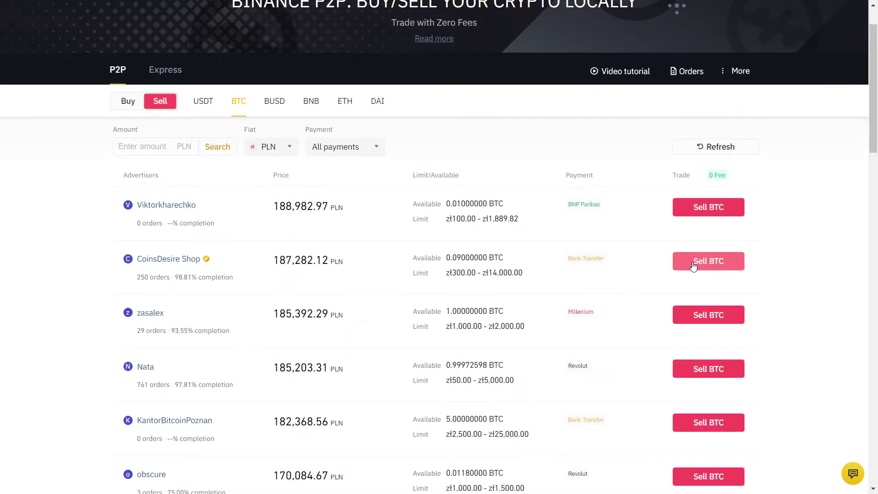
Step: Start selling BTC to the CoinsDesire Shop offer and enable SMS authentication with the SMS code
{"action": "left_click", "coordinate": [694, 266]}
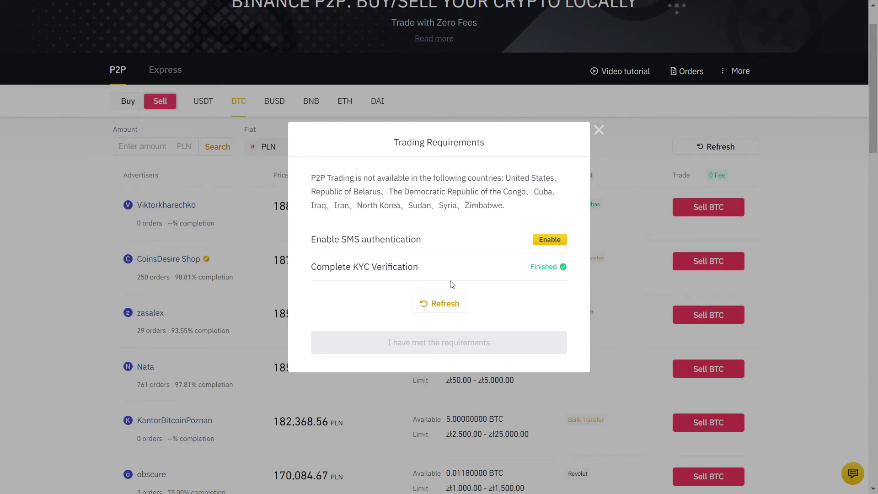
{"action": "left_click", "coordinate": [550, 240]}
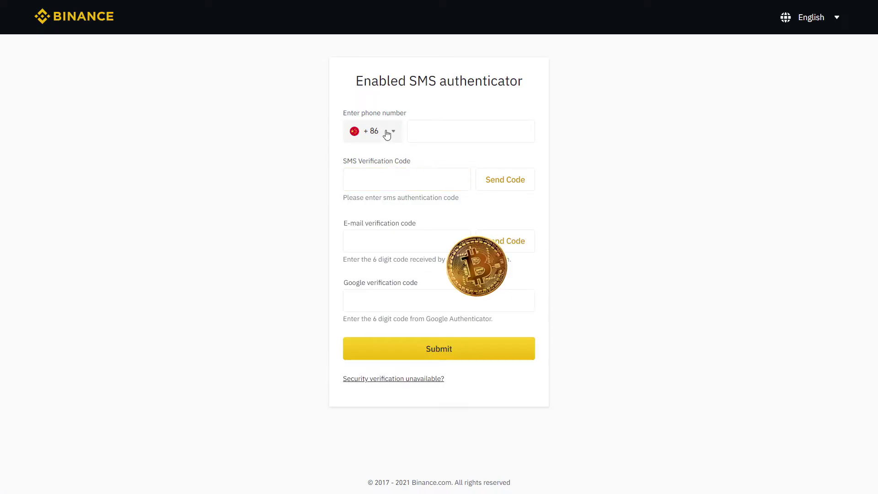
{"action": "left_click", "coordinate": [502, 186]}
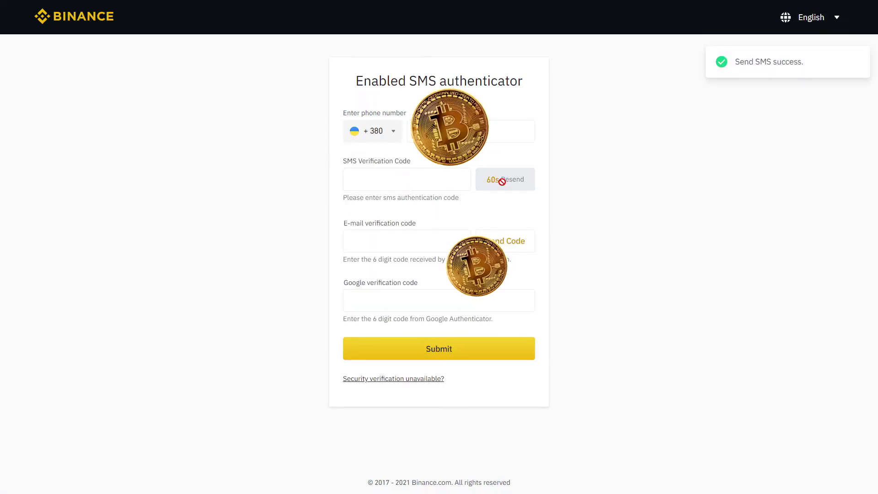
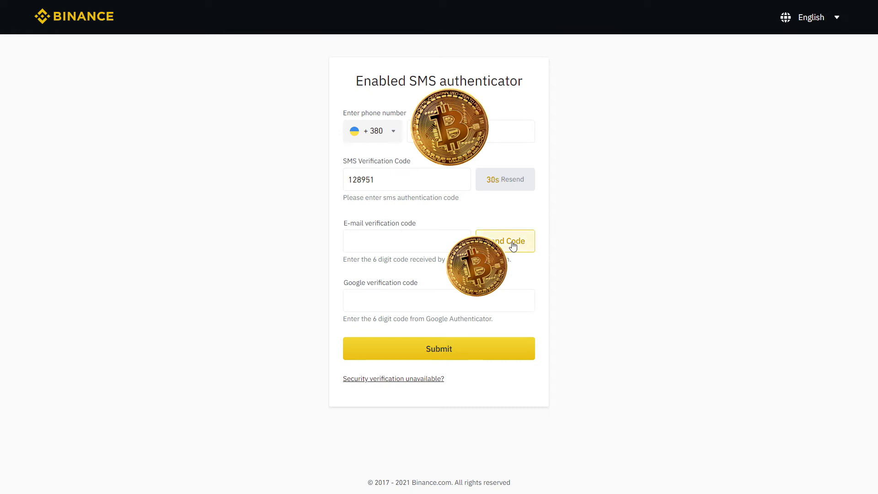
Step: Enter the e-mail and Google authenticator verification codes and submit them
{"action": "left_click", "coordinate": [522, 241]}
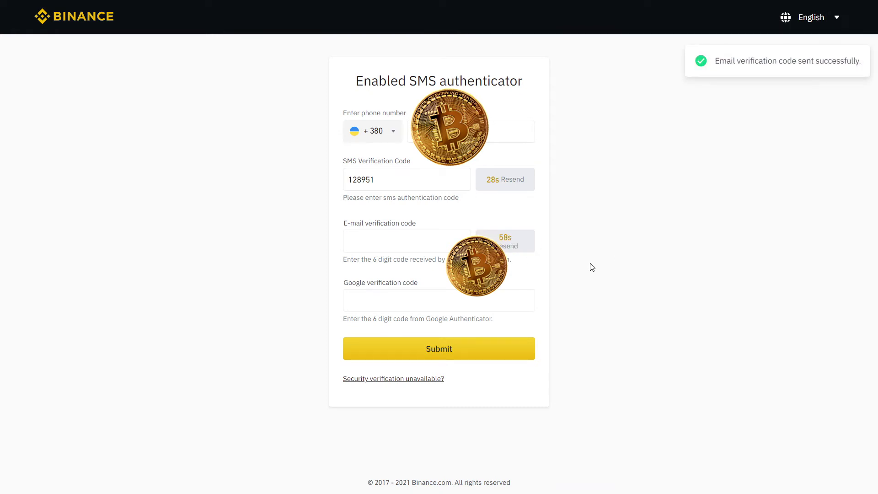
{"action": "key", "text": "Tab"}
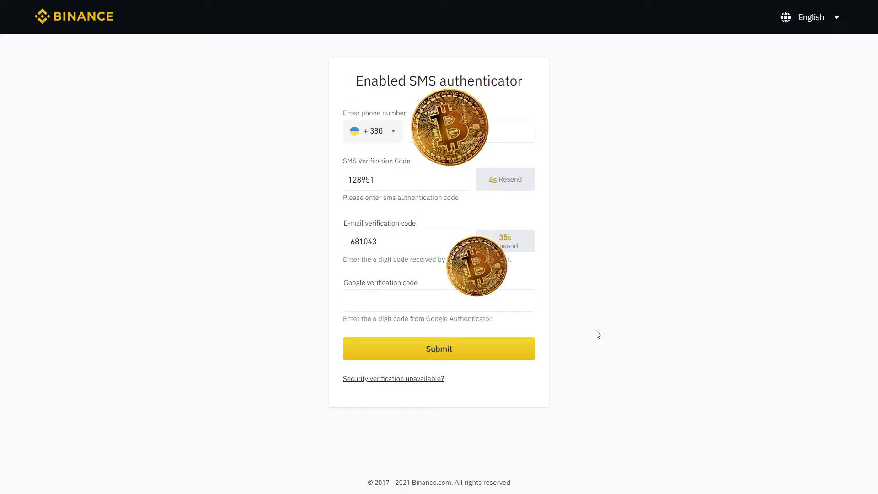
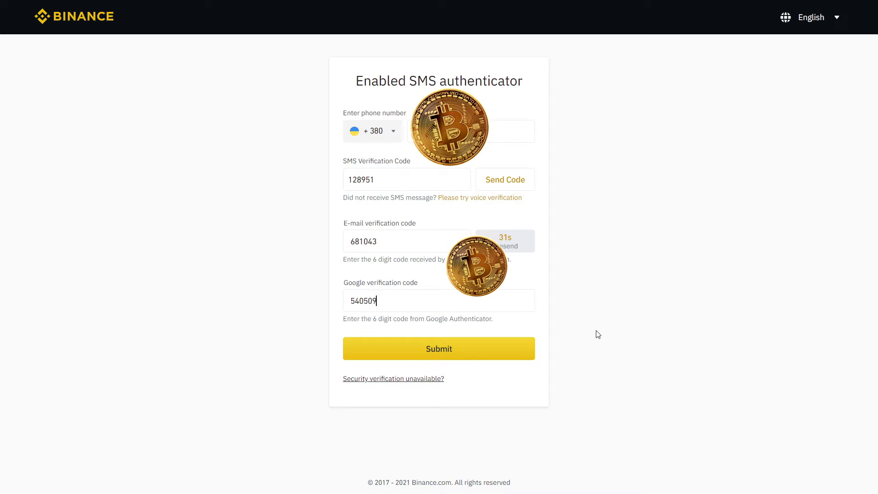
{"action": "left_click", "coordinate": [504, 352]}
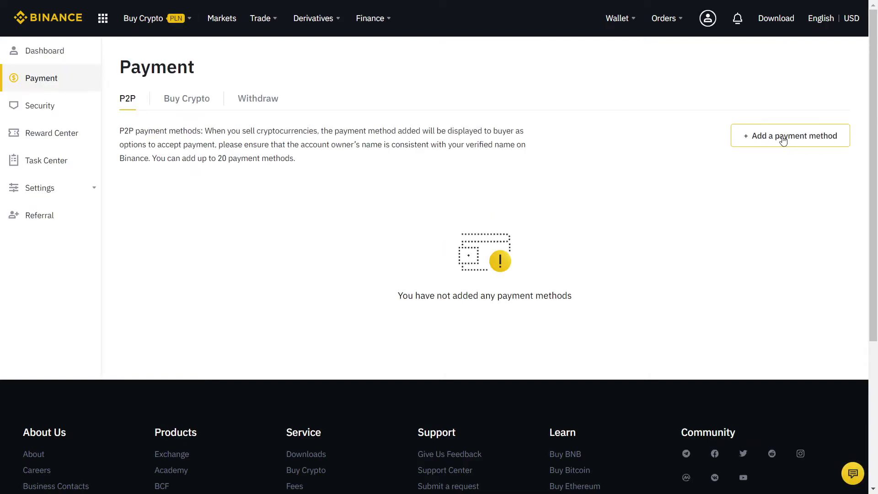
Step: Choose Millenium as a new P2P payment method by searching 'mill'
{"action": "left_click", "coordinate": [782, 140]}
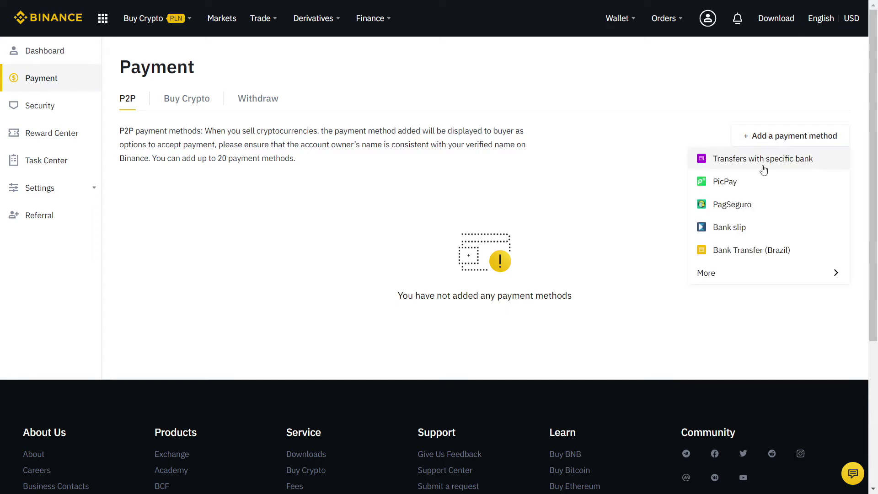
{"action": "left_click", "coordinate": [754, 273]}
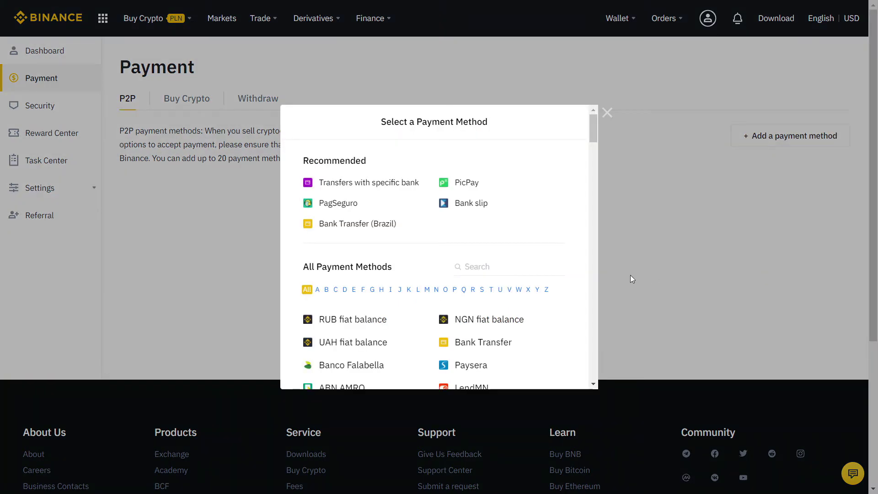
{"action": "left_click", "coordinate": [482, 266]}
{"action": "type", "text": "mill"}
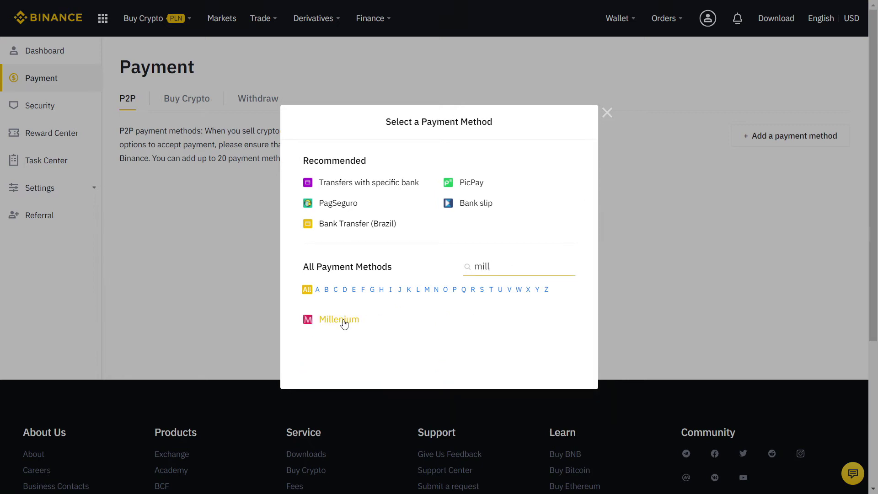
{"action": "left_click", "coordinate": [343, 322]}
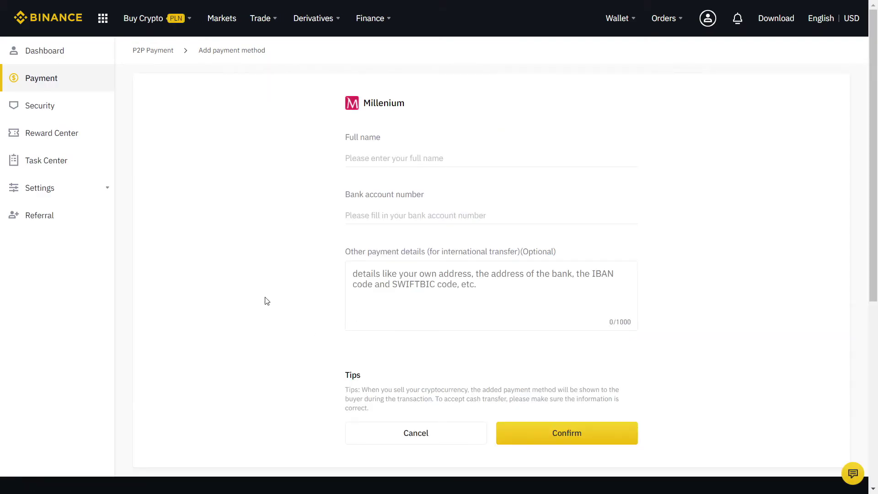
Step: Confirm the Millenium payment form and pick Google authenticator verification
{"action": "left_click", "coordinate": [417, 152]}
{"action": "left_click", "coordinate": [603, 433]}
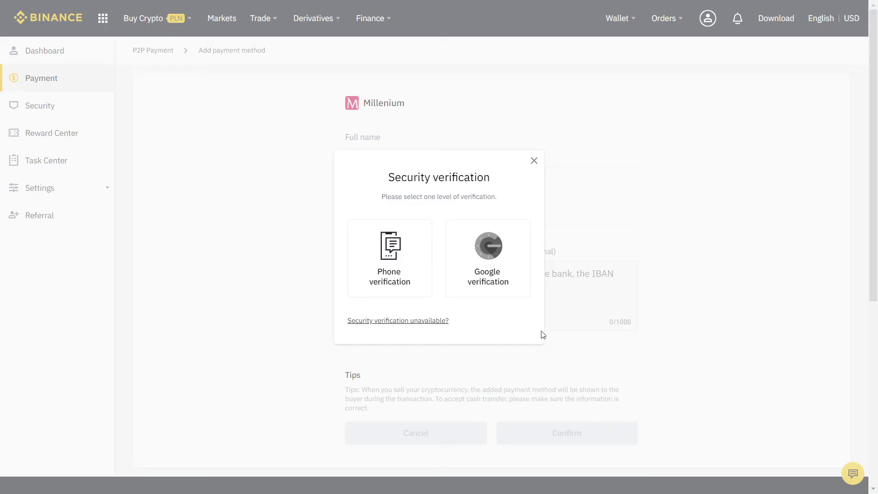
{"action": "left_click", "coordinate": [497, 268]}
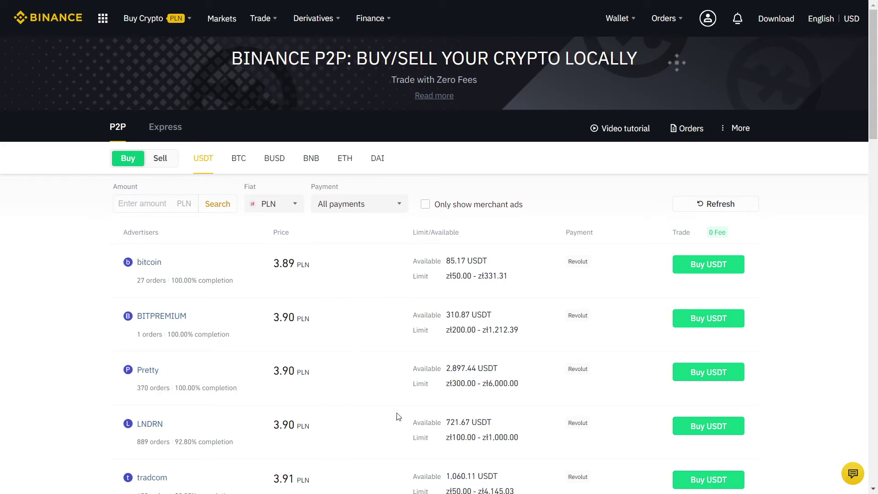
Step: Browse the P2P marketplace and switch to the list of USDT sell offers
{"action": "scroll", "coordinate": [36, 271], "scroll_direction": "down", "scroll_amount": 4}
{"action": "scroll", "coordinate": [37, 268], "scroll_direction": "down", "scroll_amount": 4}
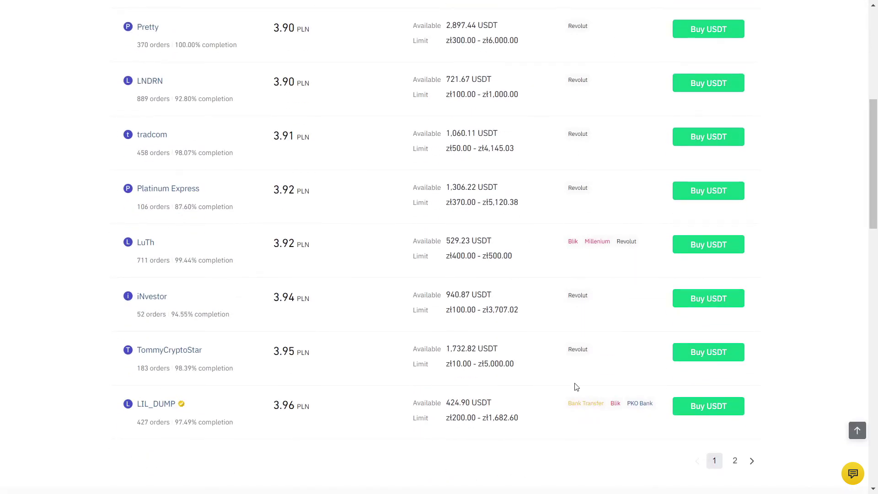
{"action": "scroll", "coordinate": [54, 246], "scroll_direction": "up", "scroll_amount": 10}
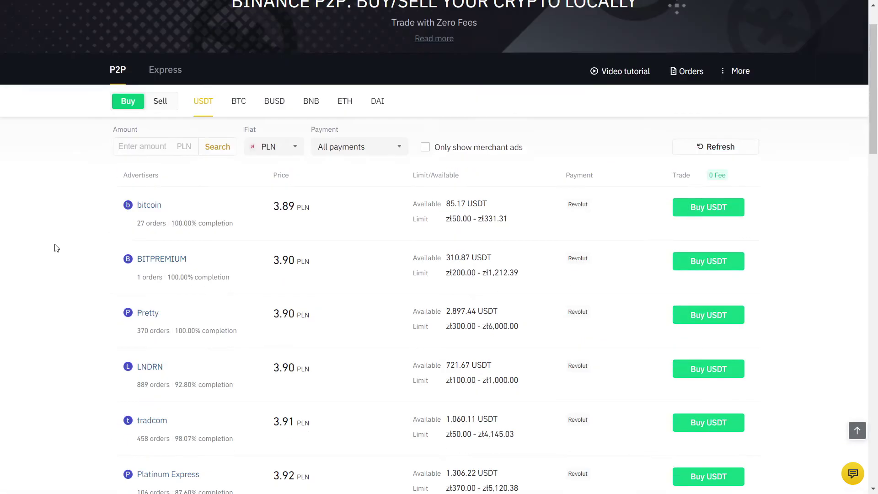
{"action": "left_click", "coordinate": [160, 157]}
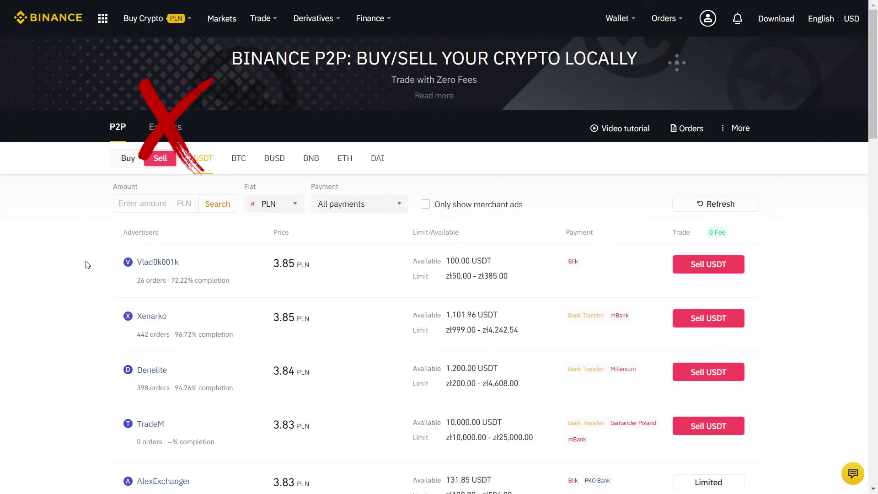
{"action": "scroll", "coordinate": [72, 263], "scroll_direction": "down", "scroll_amount": 2}
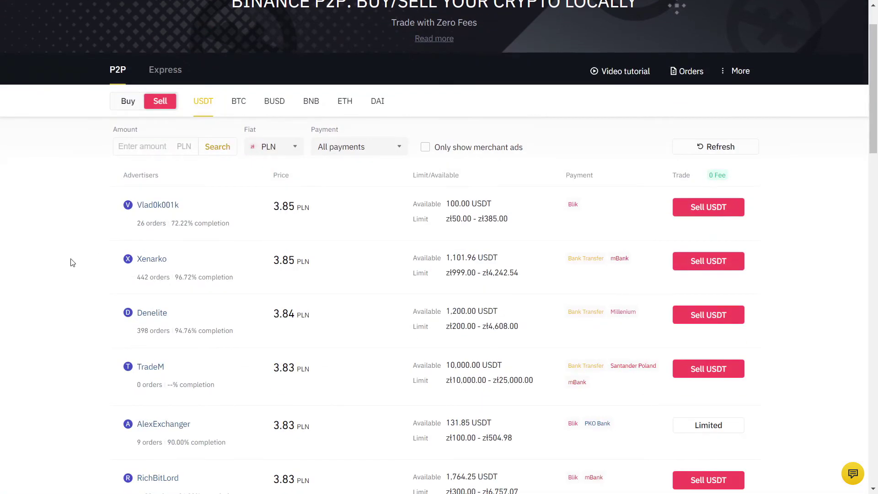
{"action": "scroll", "coordinate": [73, 262], "scroll_direction": "down", "scroll_amount": 1}
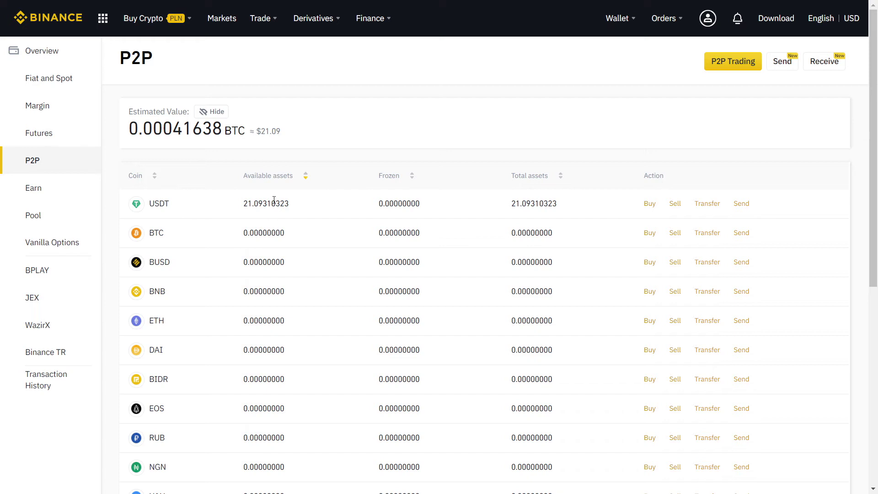
Step: Transfer the maximum 21.09310323 USDT from the P2P wallet to the Spot Wallet
{"action": "left_click", "coordinate": [708, 204]}
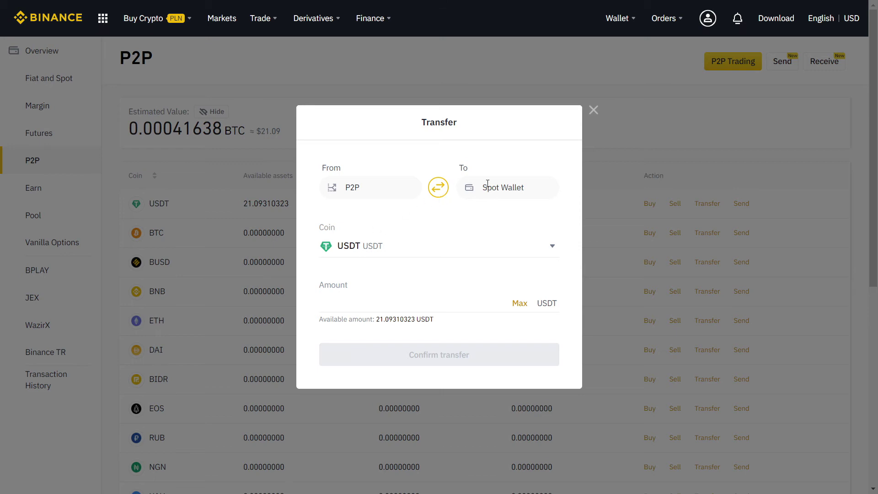
{"action": "left_click", "coordinate": [519, 303]}
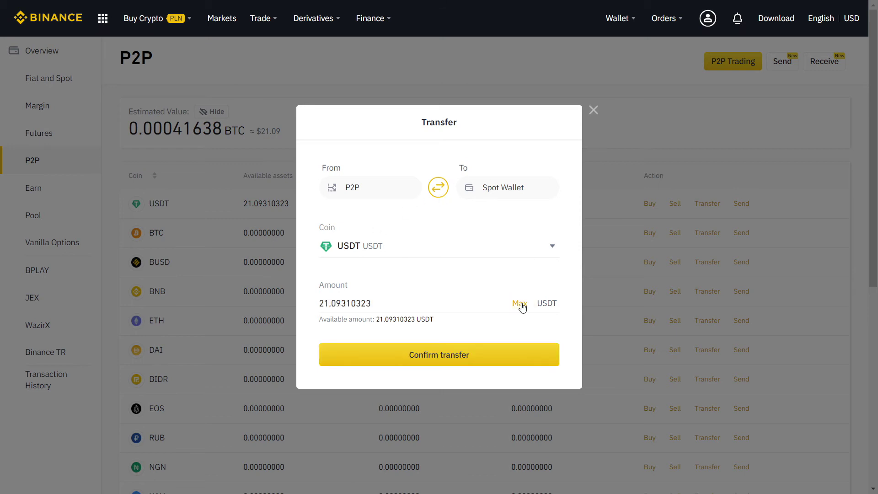
{"action": "left_click", "coordinate": [519, 356]}
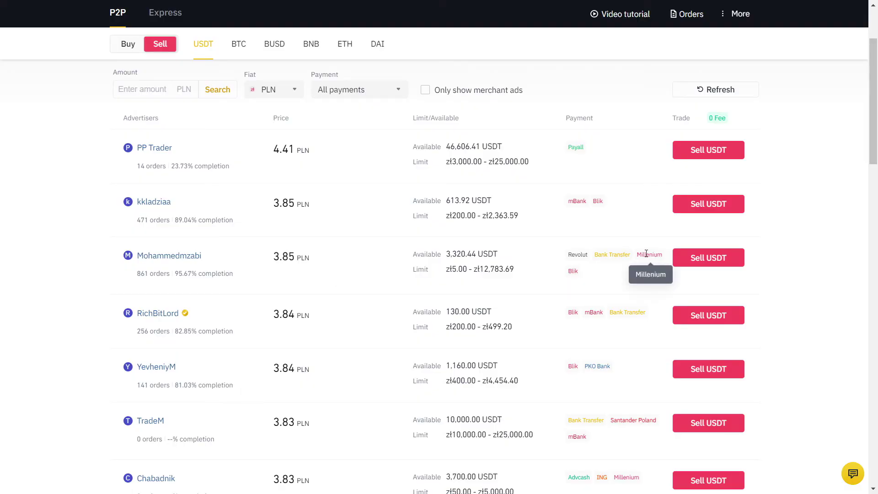
Step: Sell 612.21 USDT on the third ad at 3.85 PLN, receiving zł 2,357.00
{"action": "left_click", "coordinate": [707, 267]}
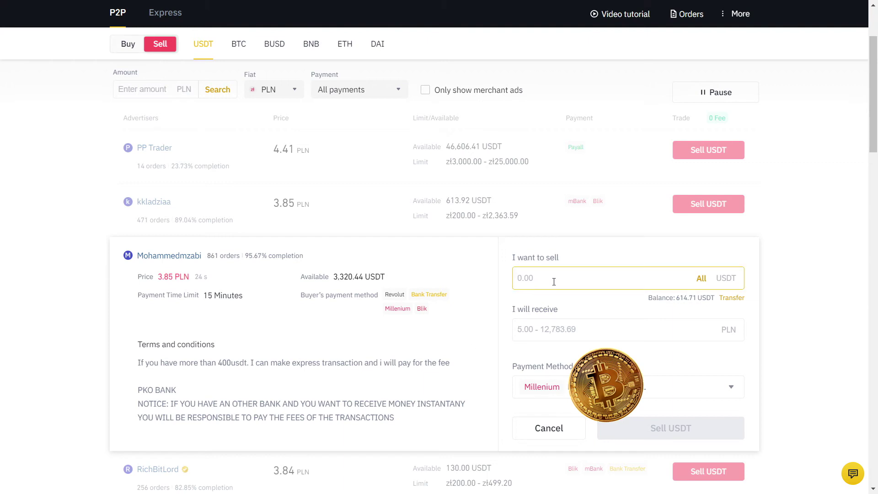
{"action": "type", "text": "612.21"}
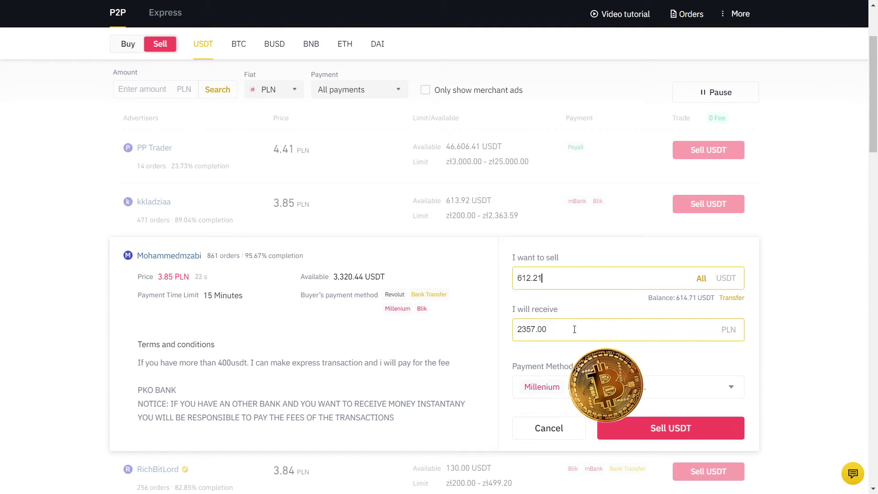
{"action": "left_click", "coordinate": [572, 329]}
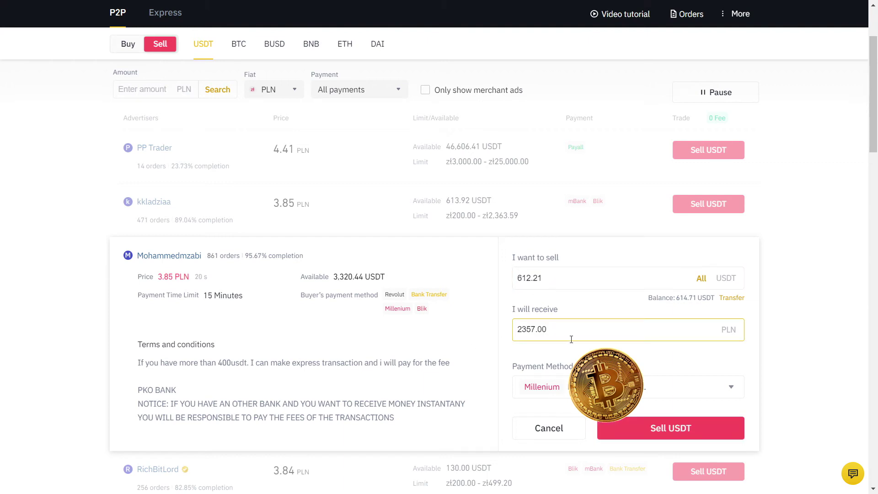
{"action": "left_click", "coordinate": [708, 431]}
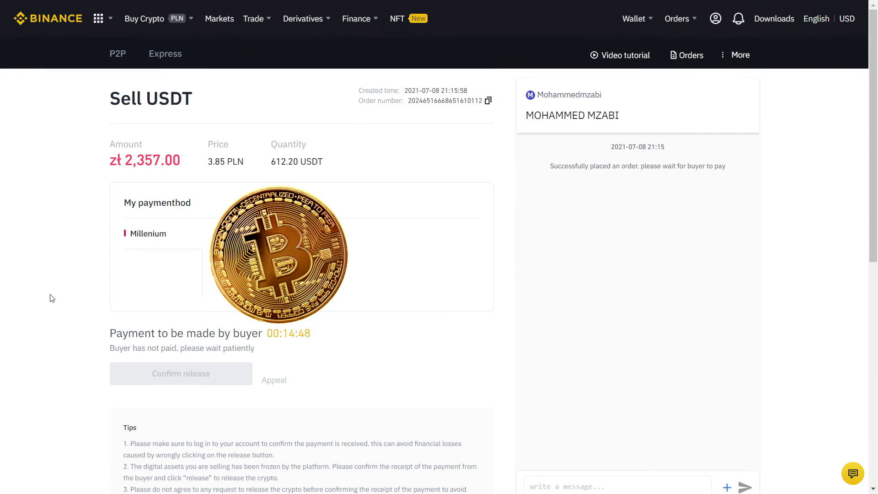
Step: Confirm the buyer's payment and release the 612.20 USDT using the authenticator code
{"action": "scroll", "coordinate": [66, 365], "scroll_direction": "down", "scroll_amount": 1}
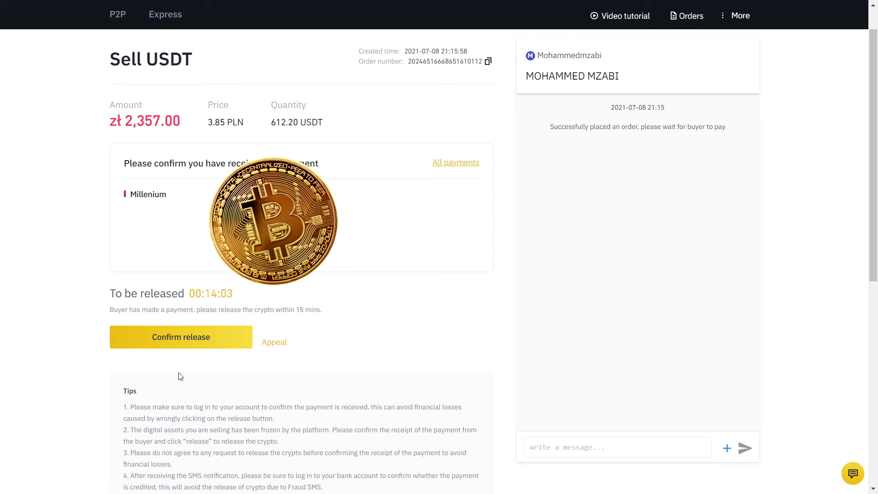
{"action": "left_click", "coordinate": [175, 338]}
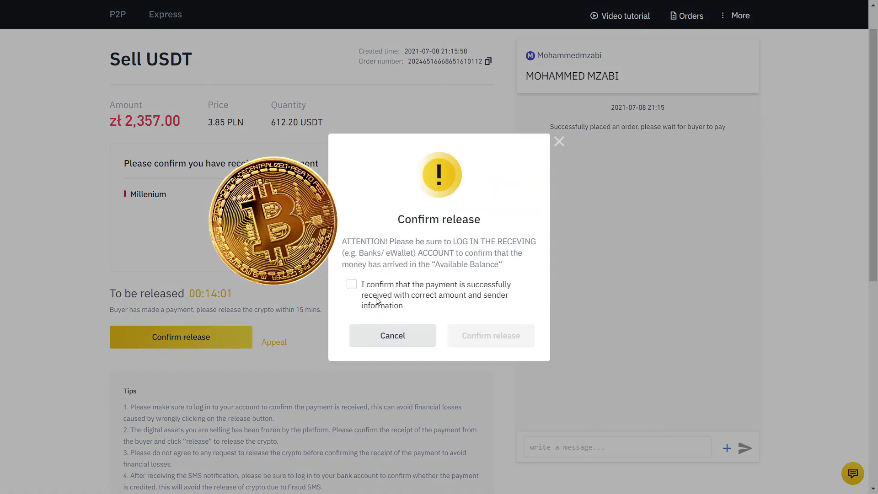
{"action": "left_click", "coordinate": [352, 284]}
{"action": "left_click", "coordinate": [490, 335]}
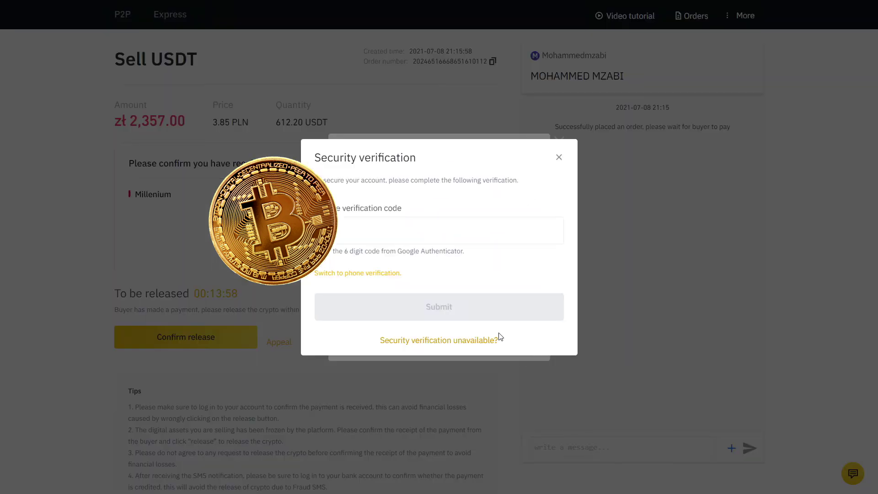
{"action": "left_click", "coordinate": [408, 237]}
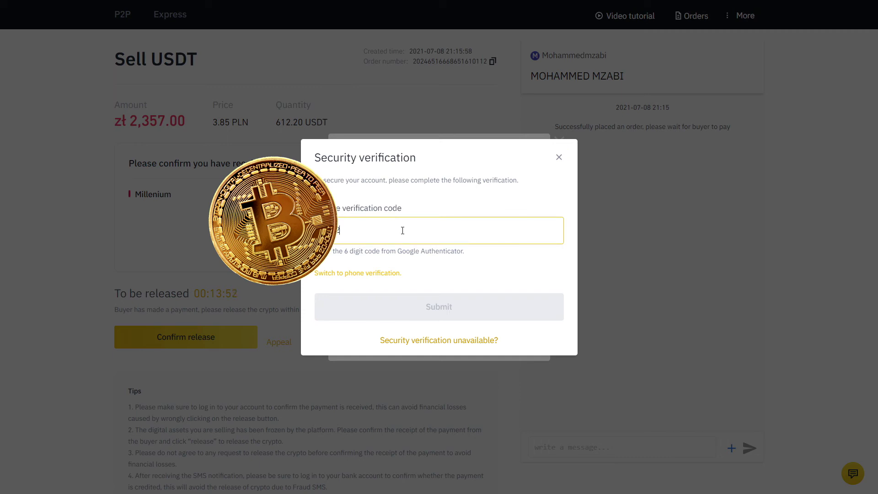
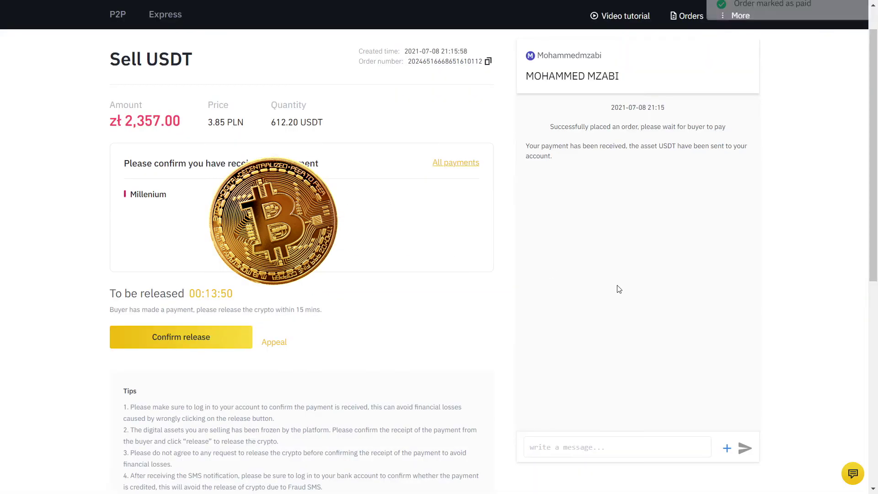
Step: Open All Orders from the Orders link in the P2P header
{"action": "scroll", "coordinate": [674, 76], "scroll_direction": "up", "scroll_amount": 1}
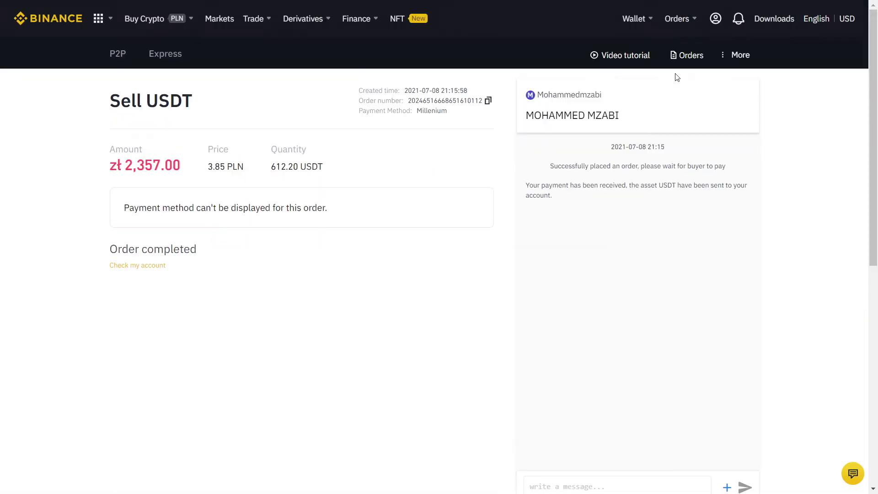
{"action": "left_click", "coordinate": [685, 56]}
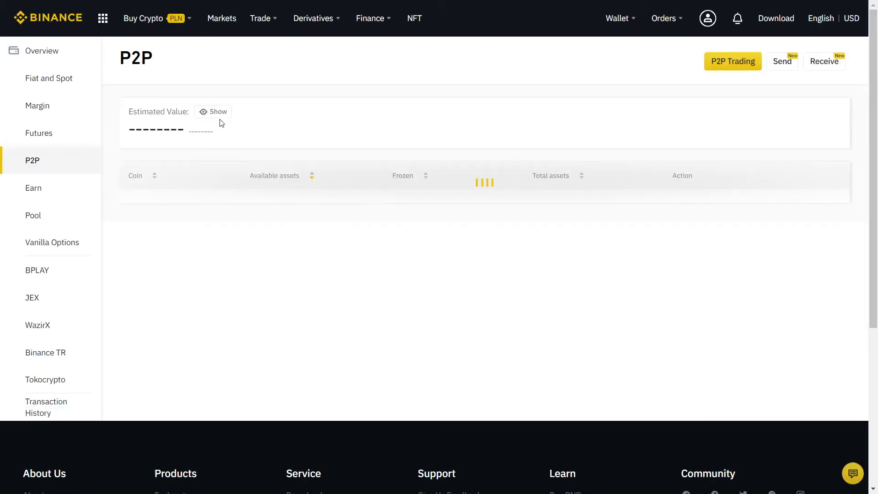
Step: Reveal the hidden P2P wallet balance, then show BTC offers in P2P Trading
{"action": "left_click", "coordinate": [215, 112]}
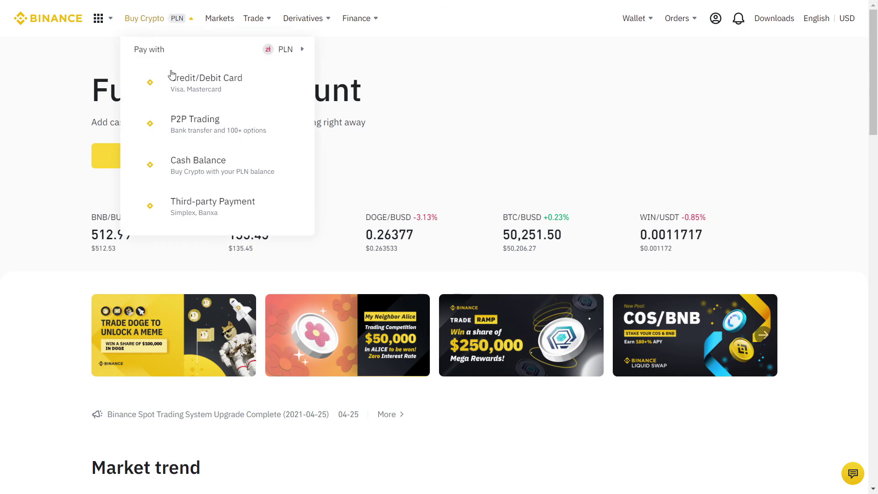
{"action": "left_click", "coordinate": [196, 123]}
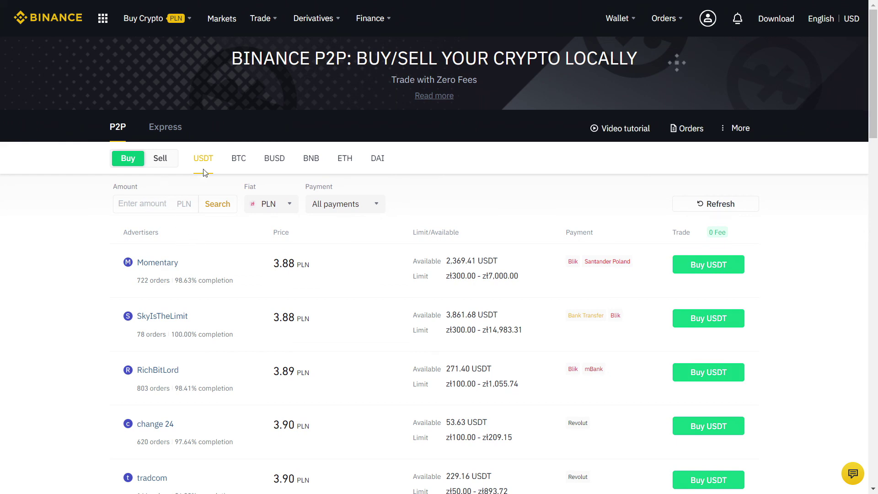
{"action": "left_click", "coordinate": [238, 161]}
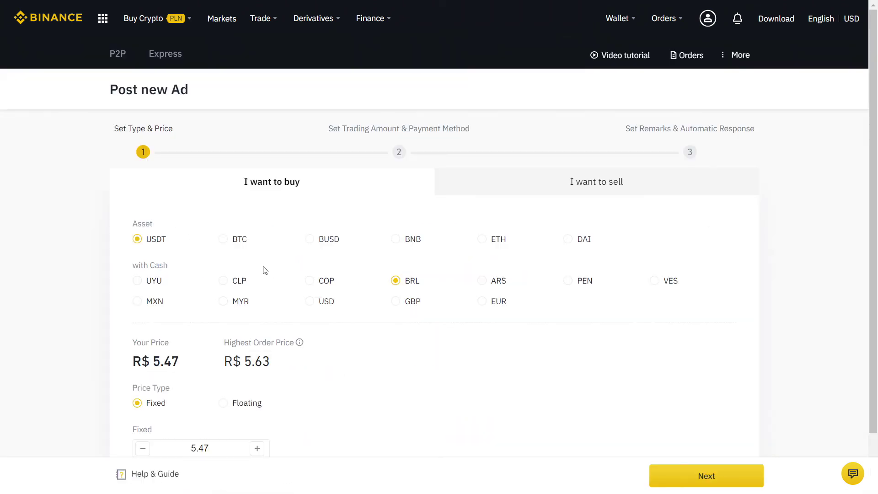
Step: Make the new ad a sell-BTC-for-BRL ad with floating pricing at a 100.00% margin
{"action": "left_click", "coordinate": [532, 182]}
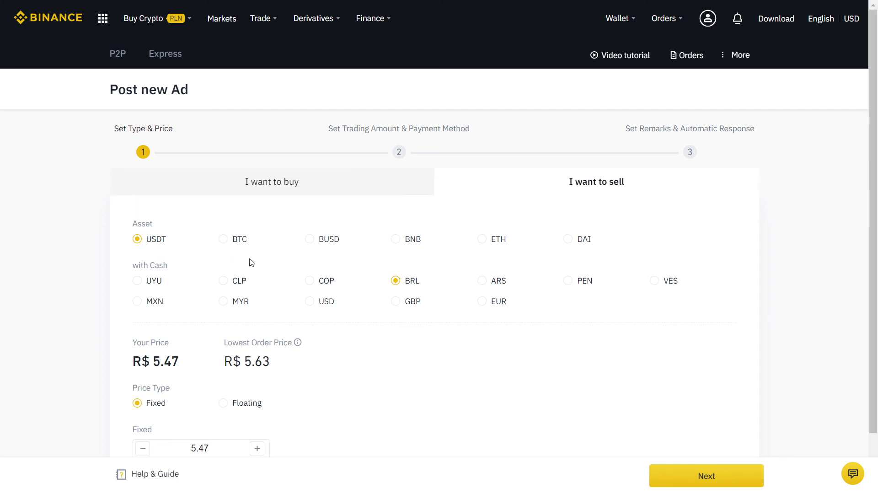
{"action": "left_click", "coordinate": [224, 240]}
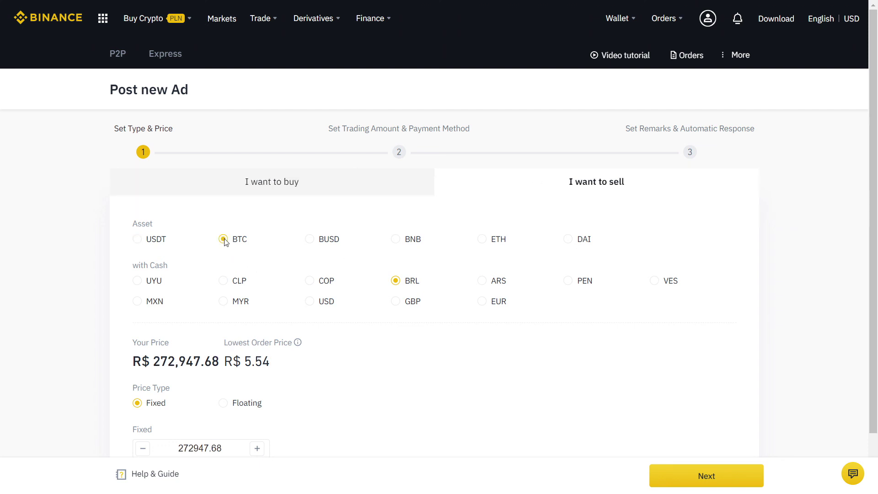
{"action": "scroll", "coordinate": [383, 253], "scroll_direction": "down", "scroll_amount": 2}
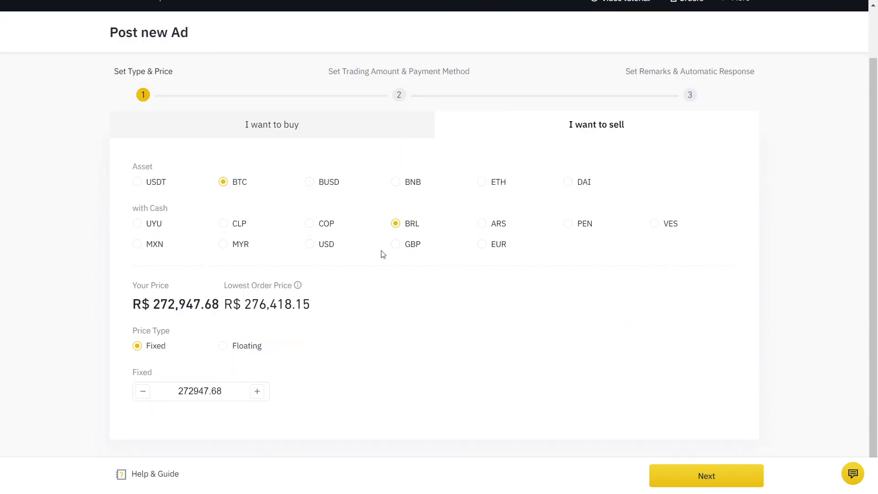
{"action": "left_click", "coordinate": [224, 348]}
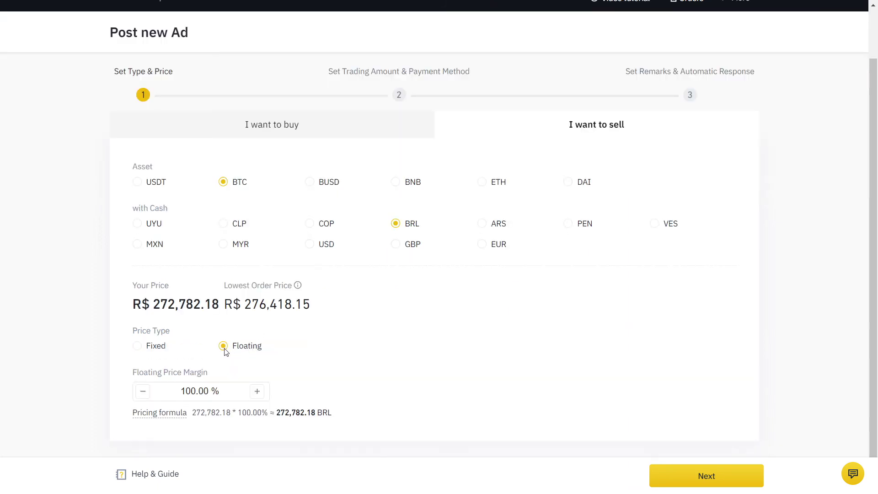
{"action": "scroll", "coordinate": [36, 350], "scroll_direction": "down", "scroll_amount": 1}
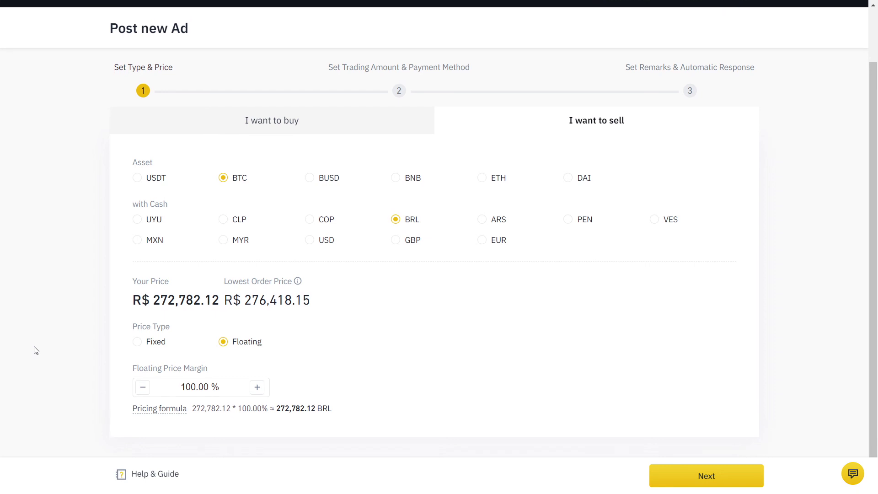
{"action": "scroll", "coordinate": [35, 350], "scroll_direction": "up", "scroll_amount": 2}
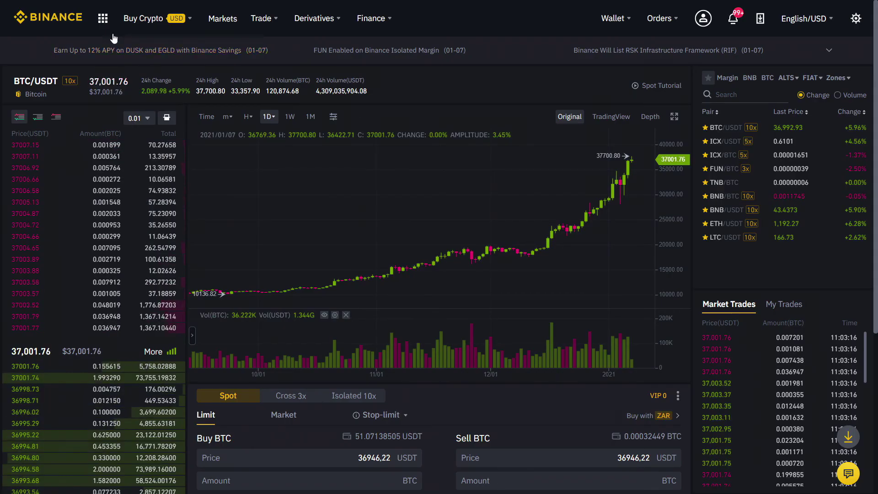
Step: Copy the generated 10%/10% split referral invite link and select its text
{"action": "mouse_move", "coordinate": [104, 27]}
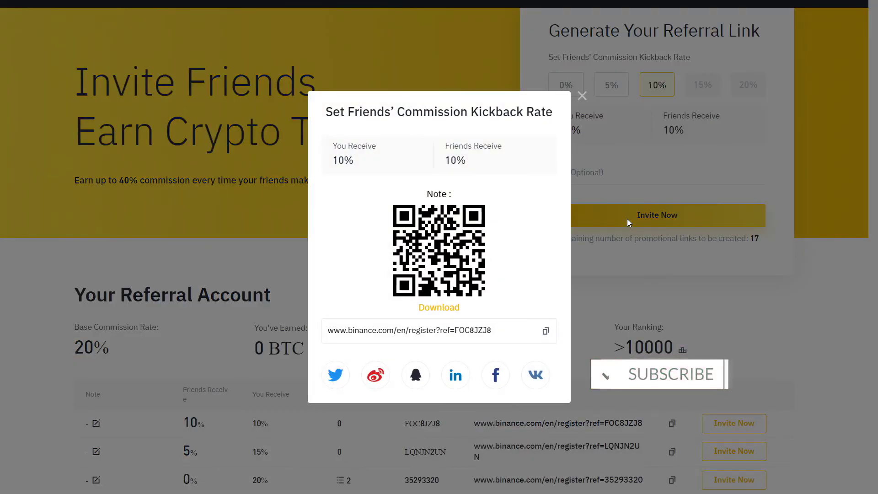
{"action": "left_click", "coordinate": [545, 331]}
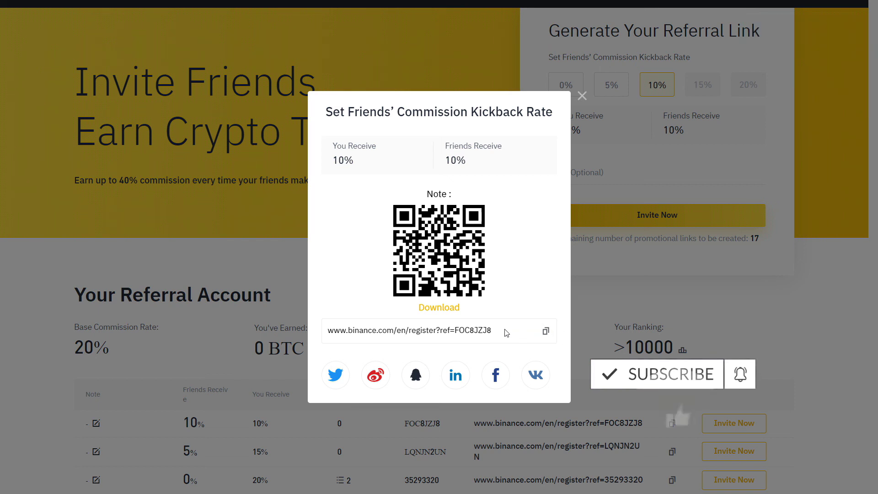
{"action": "left_click_drag", "start_coordinate": [492, 330], "coordinate": [328, 330]}
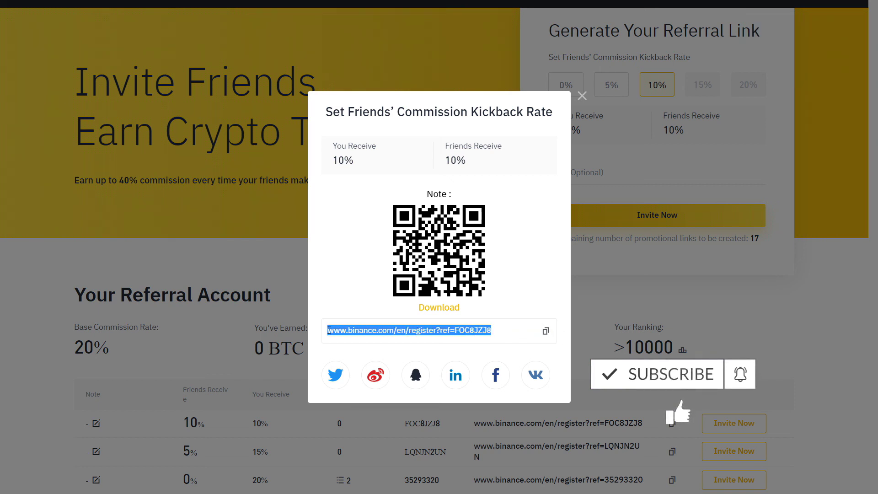